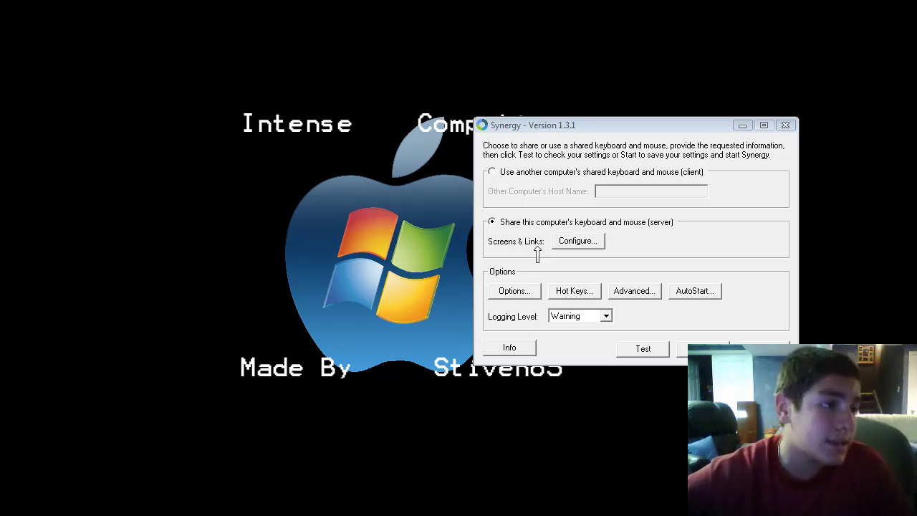
Return to server mode, open the Screens & Links configuration and select the Test-1 screen
{"action": "left_click", "coordinate": [530, 174]}
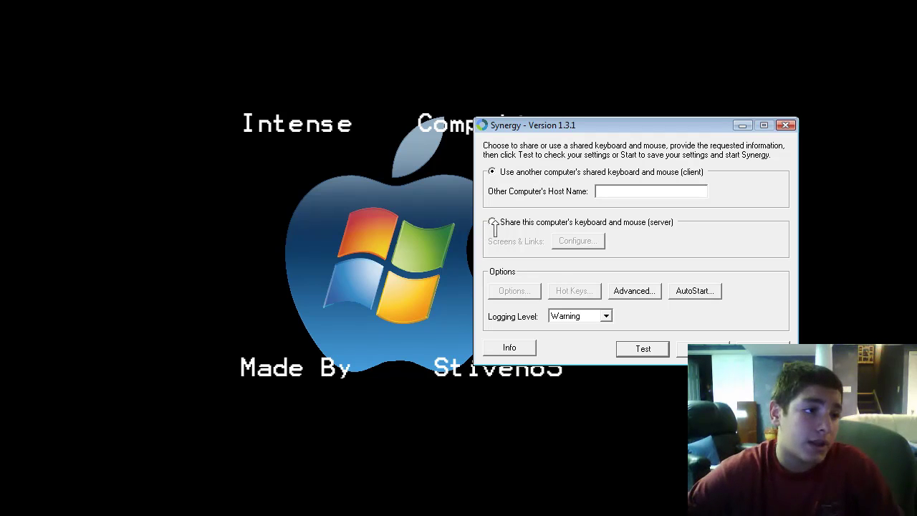
{"action": "left_click", "coordinate": [492, 223]}
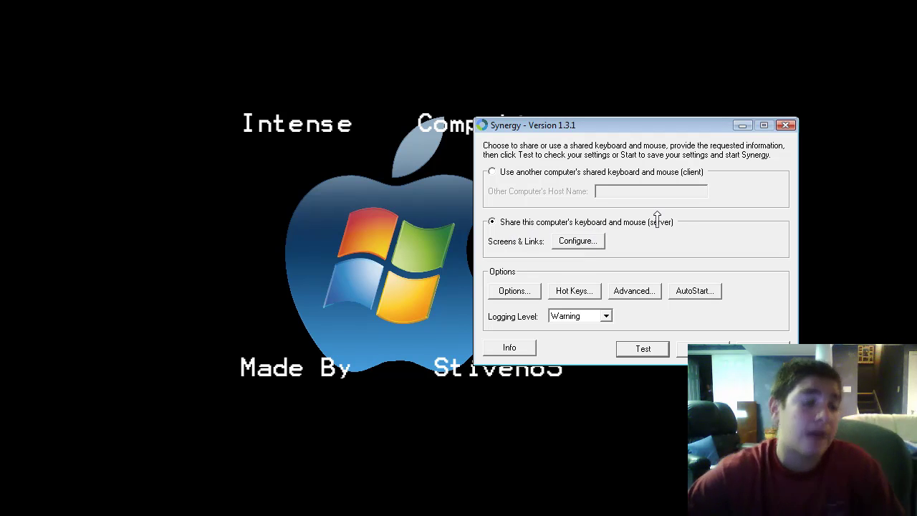
{"action": "left_click", "coordinate": [577, 240]}
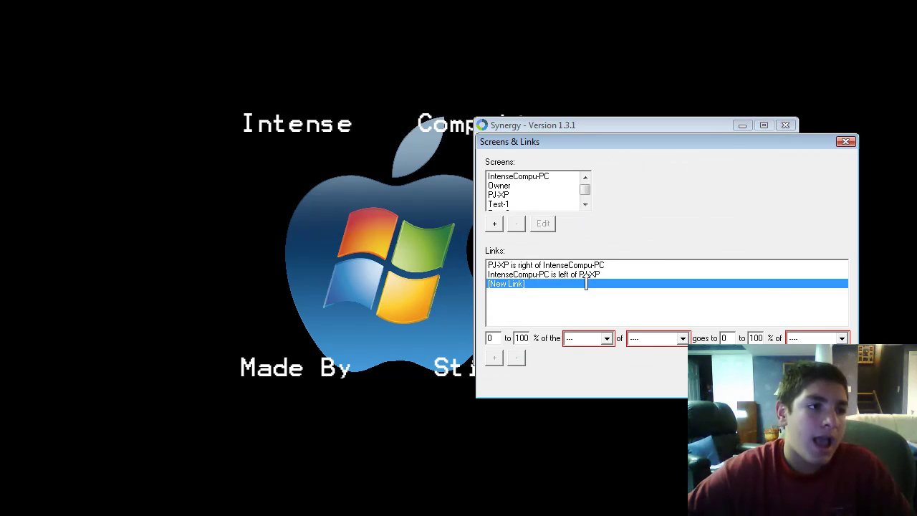
{"action": "left_click_drag", "start_coordinate": [589, 187], "coordinate": [586, 205]}
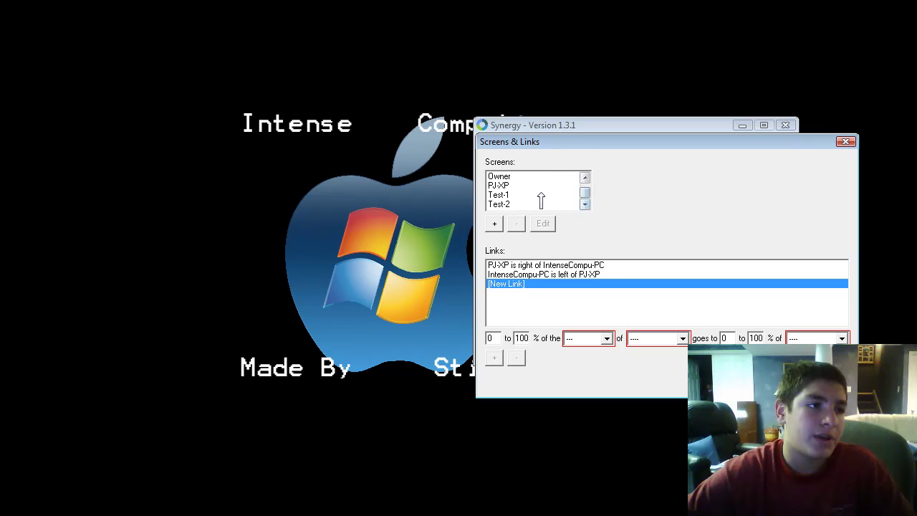
{"action": "left_click", "coordinate": [506, 195]}
{"action": "left_click", "coordinate": [507, 195]}
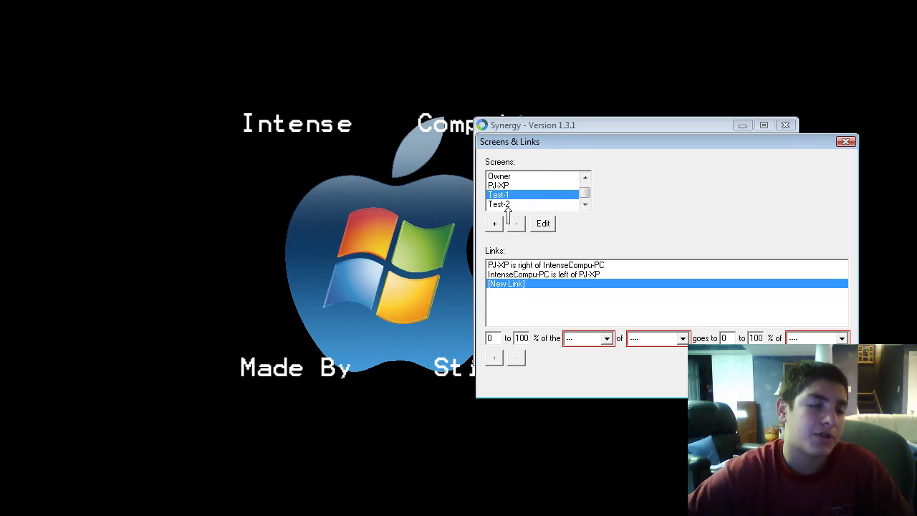
{"action": "left_click", "coordinate": [495, 224]}
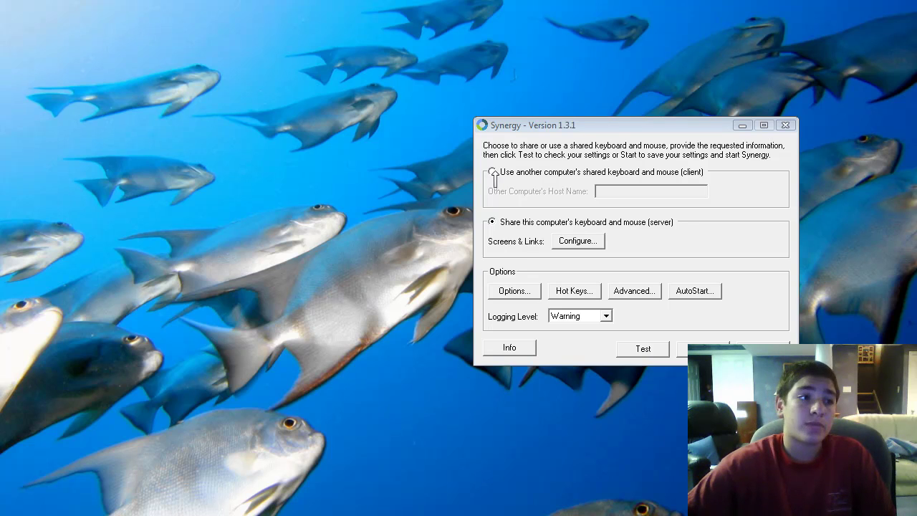
Switch to client mode, open Advanced settings and dismiss the invalid server name errors
{"action": "left_click", "coordinate": [494, 173]}
{"action": "left_click", "coordinate": [493, 174]}
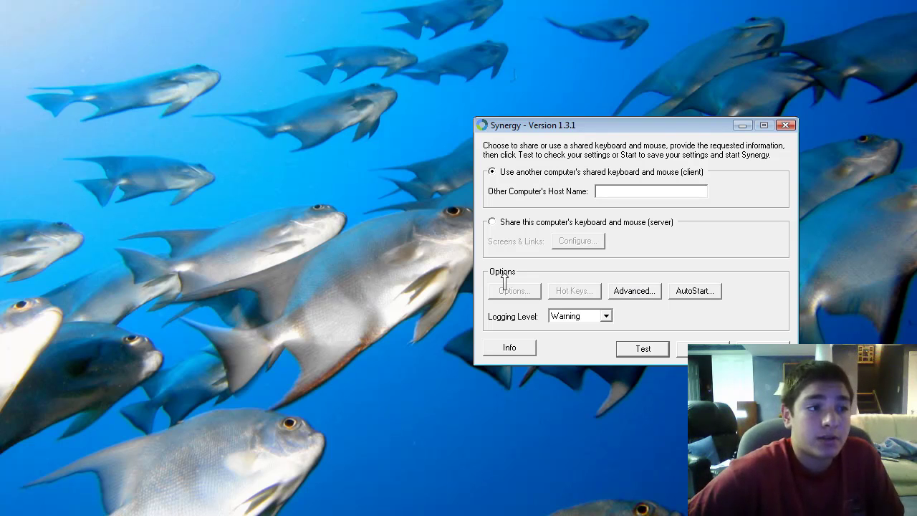
{"action": "left_click", "coordinate": [611, 287]}
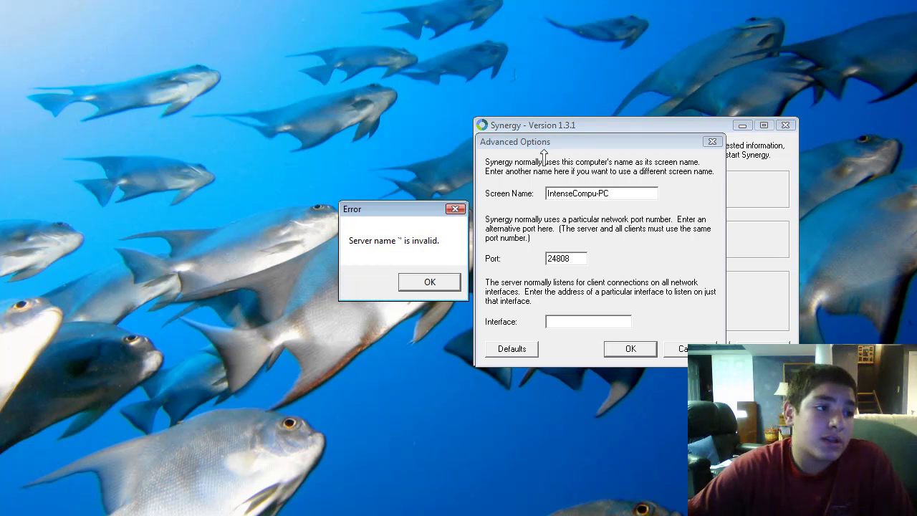
{"action": "left_click", "coordinate": [443, 282]}
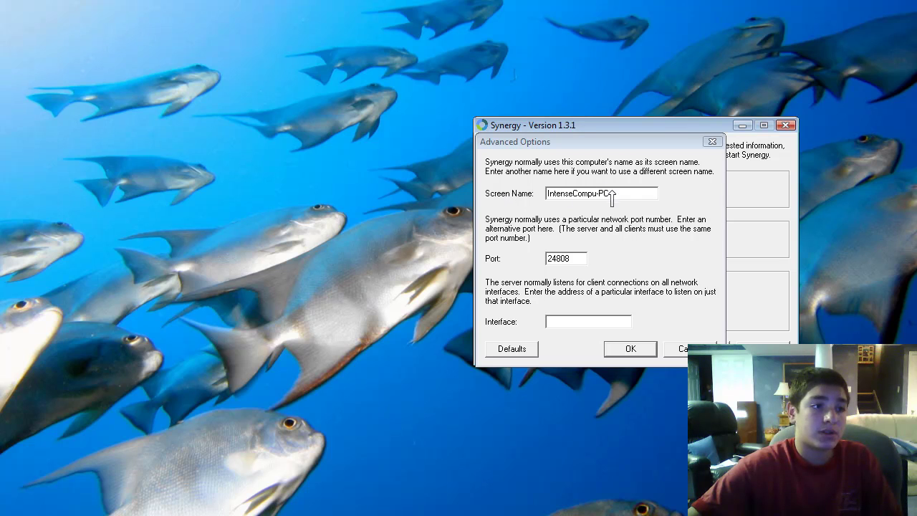
{"action": "key", "text": "Return"}
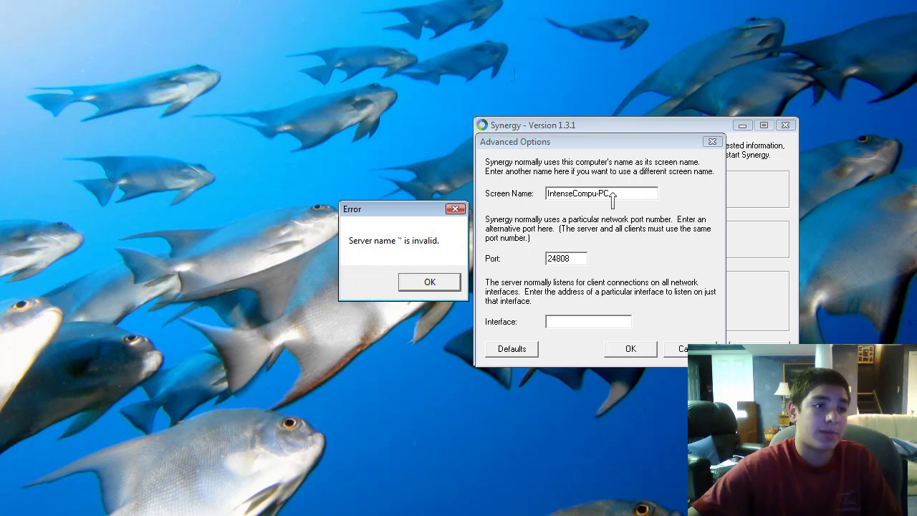
{"action": "left_click", "coordinate": [454, 285]}
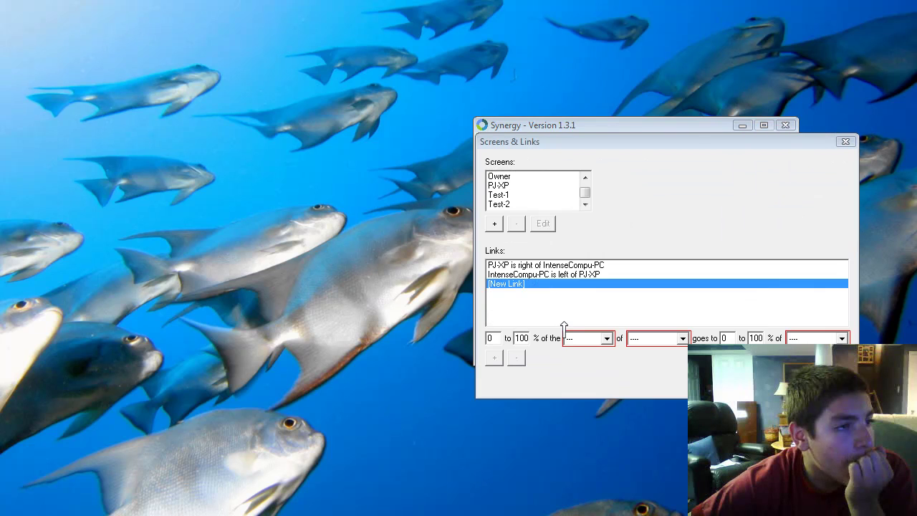
{"action": "left_click", "coordinate": [506, 197]}
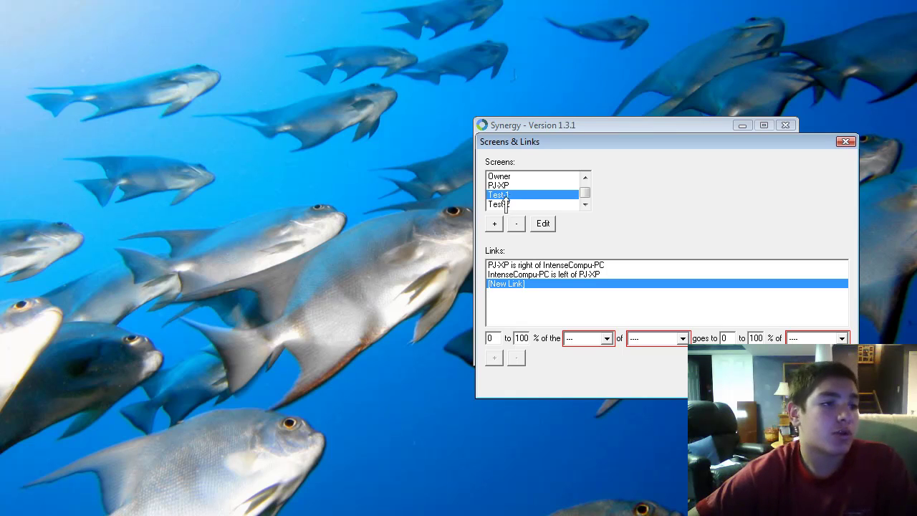
{"action": "left_click", "coordinate": [496, 195]}
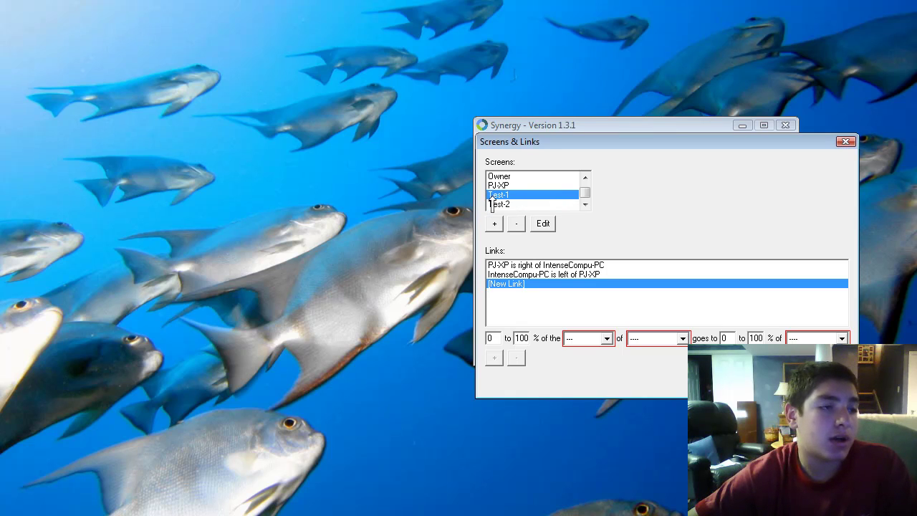
{"action": "left_click", "coordinate": [493, 205]}
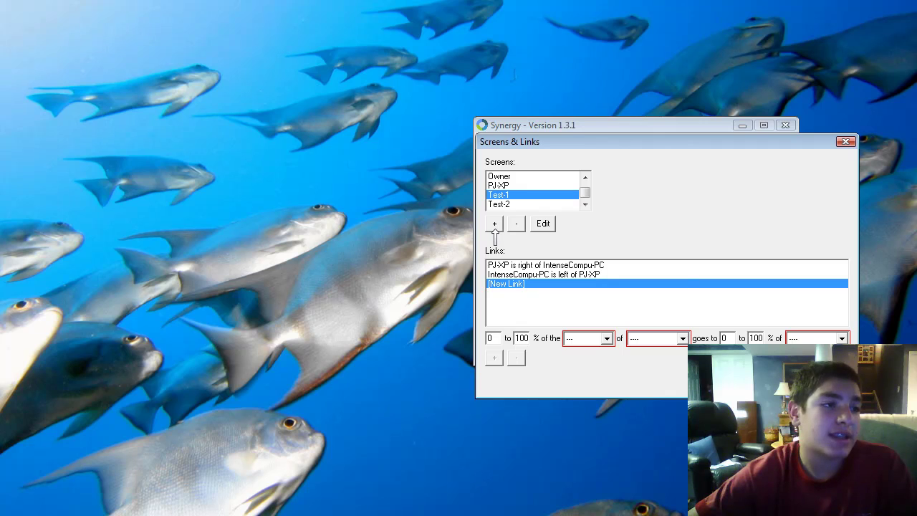
{"action": "left_click", "coordinate": [494, 228]}
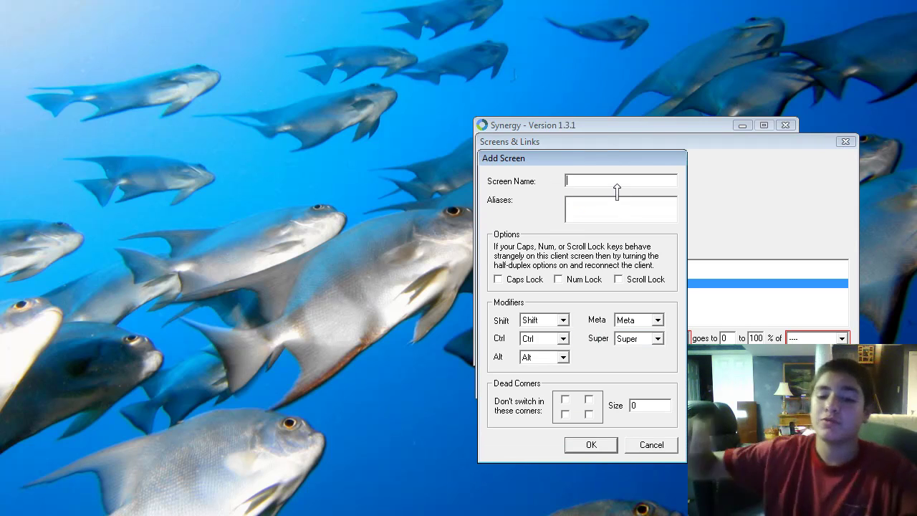
{"action": "type", "text": "Int"}
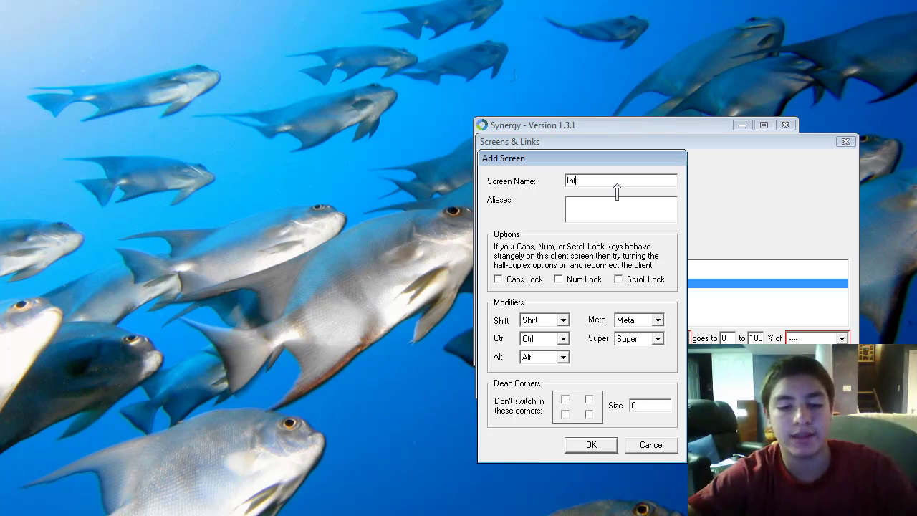
{"action": "type", "text": "ense"}
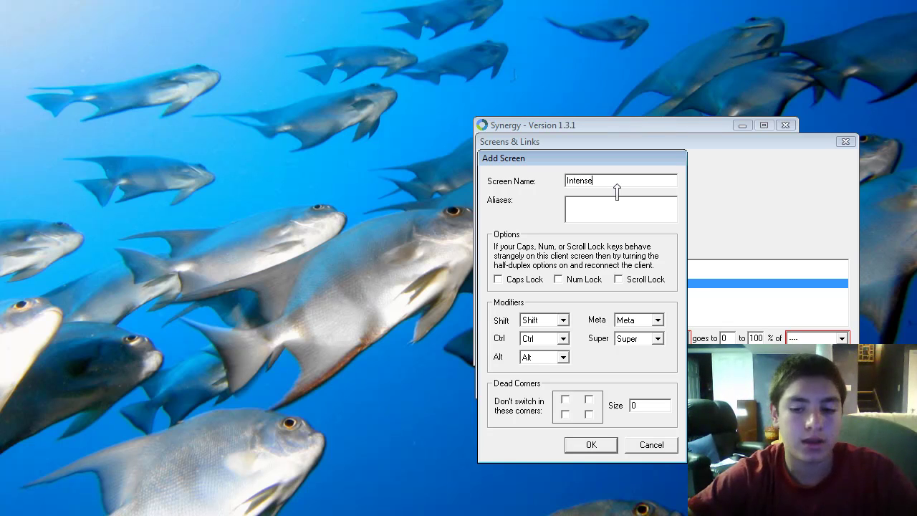
{"action": "type", "text": "Compu-"}
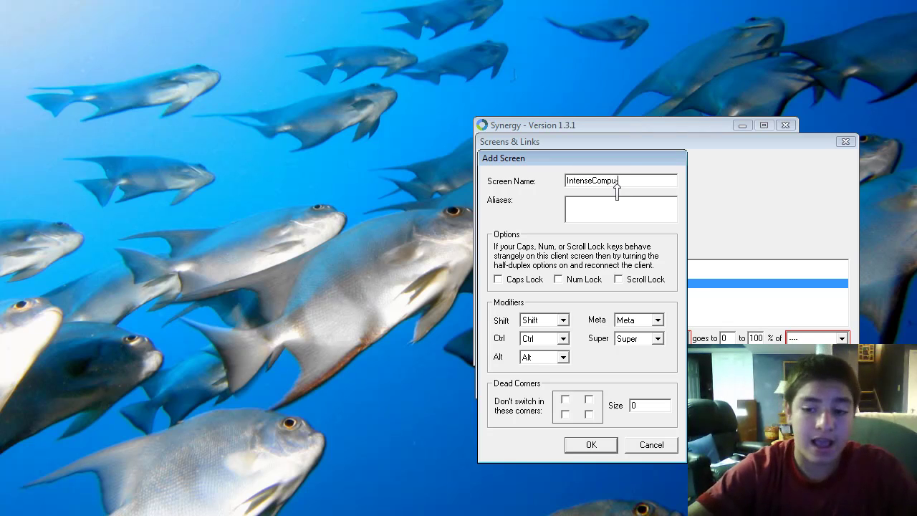
{"action": "type", "text": "PC"}
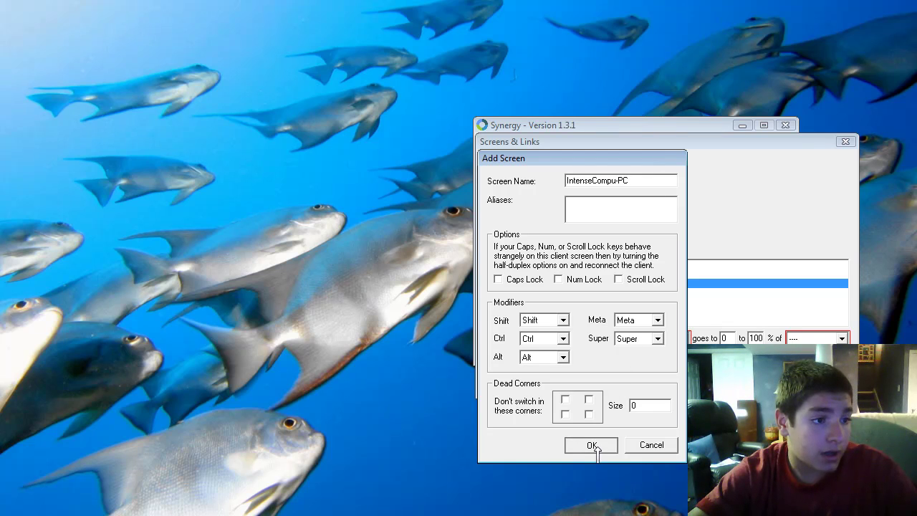
{"action": "left_click", "coordinate": [593, 445]}
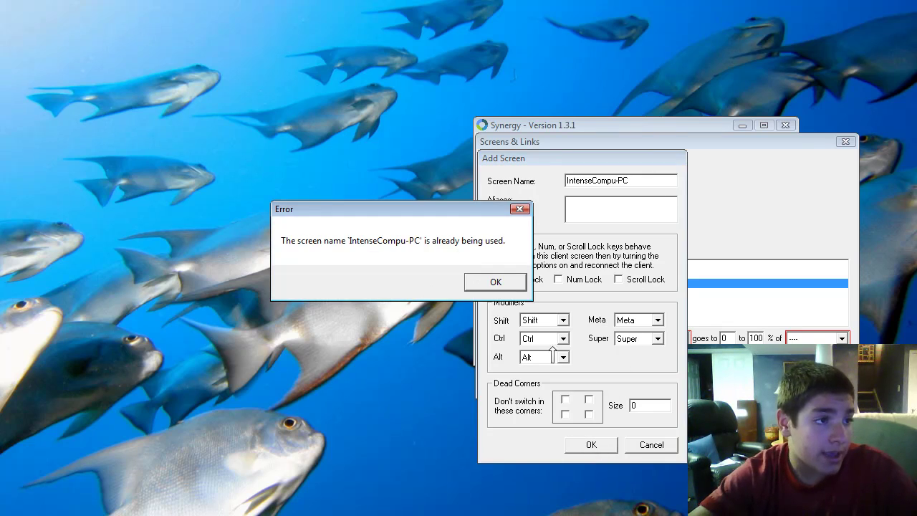
{"action": "left_click", "coordinate": [495, 283]}
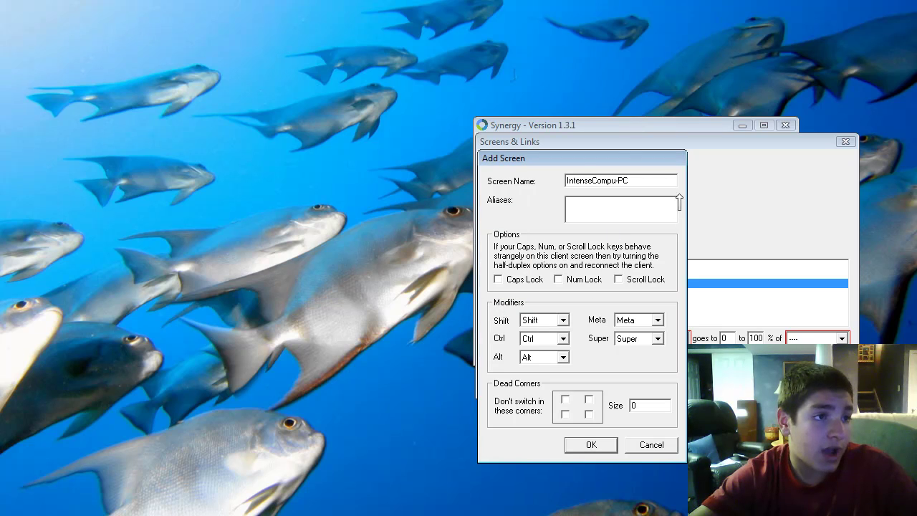
{"action": "key", "text": "BackSpace"}
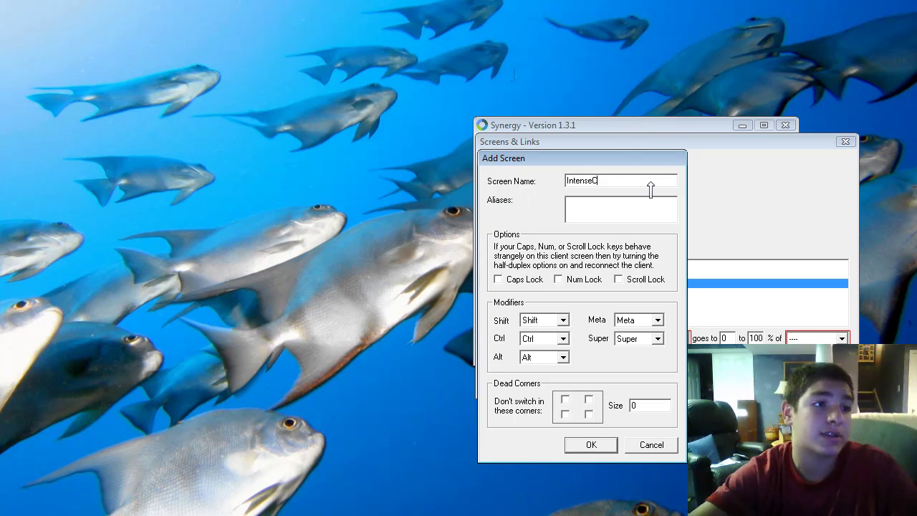
{"action": "key", "text": "BackSpace"}
{"action": "key", "text": "BackSpace"}
{"action": "key", "text": "BackSpace"}
{"action": "left_click", "coordinate": [663, 447]}
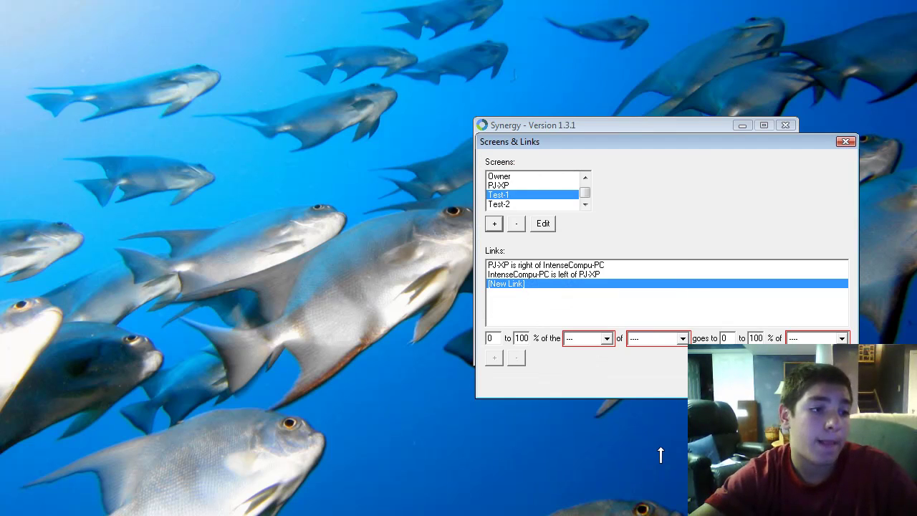
{"action": "left_click", "coordinate": [585, 177]}
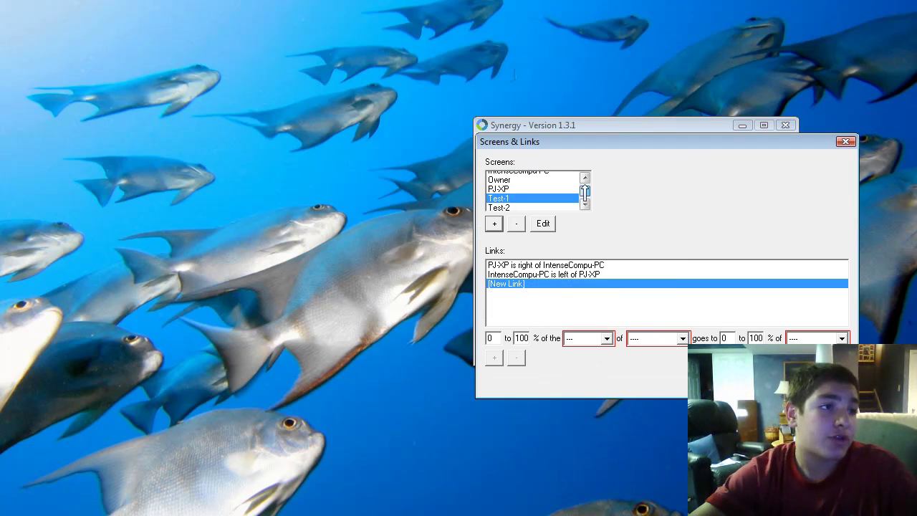
{"action": "left_click", "coordinate": [492, 226]}
{"action": "type", "text": "Owner"}
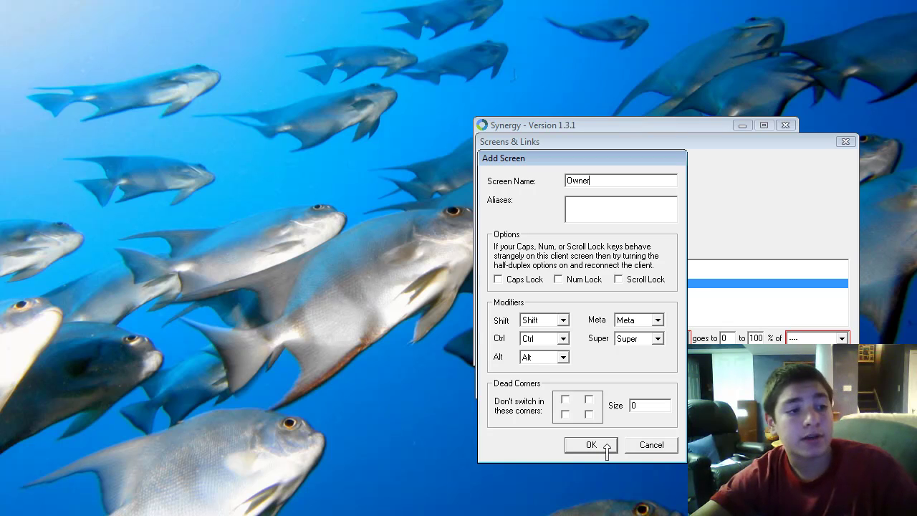
{"action": "left_click", "coordinate": [606, 446]}
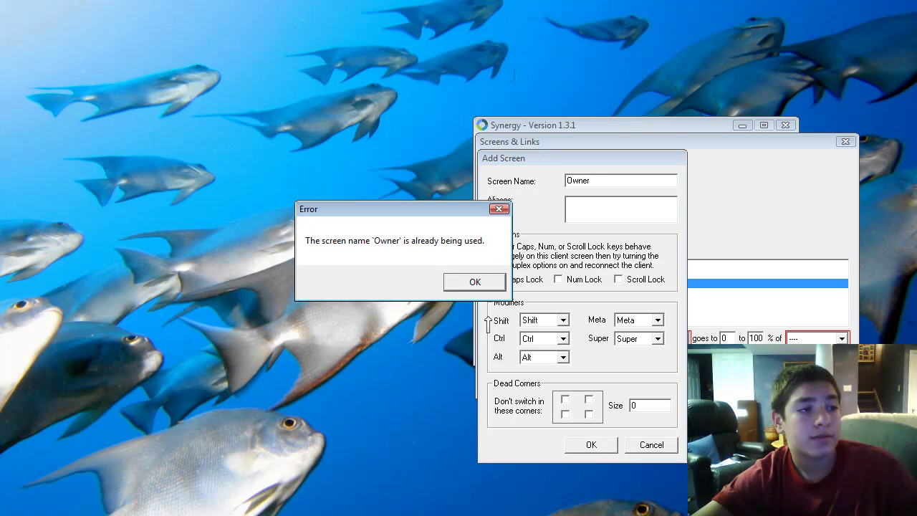
{"action": "left_click", "coordinate": [476, 284]}
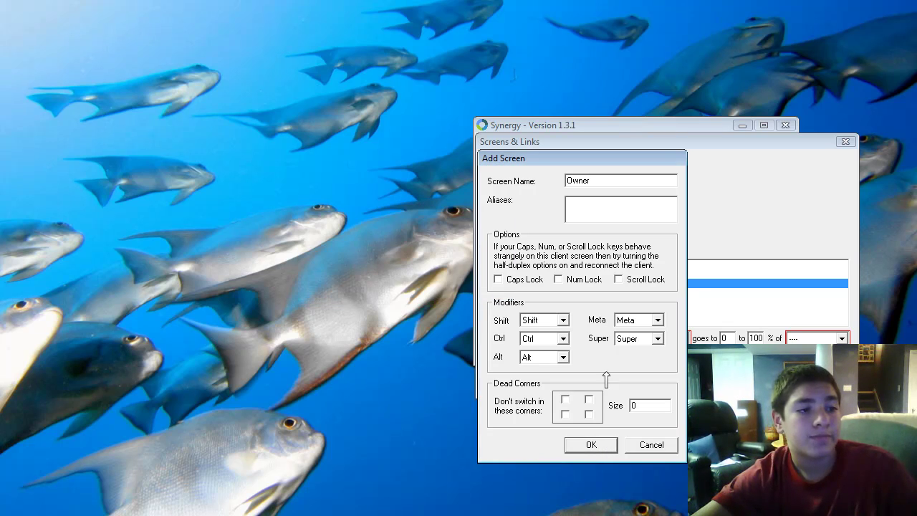
{"action": "left_click", "coordinate": [652, 444]}
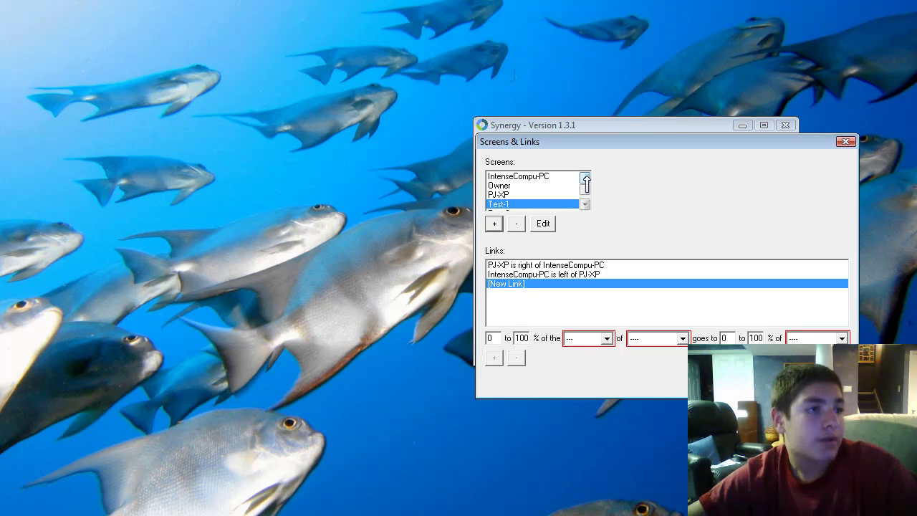
Fill in a new link sending IntenseCompu-PC's left edge to Owner
{"action": "left_click", "coordinate": [539, 177]}
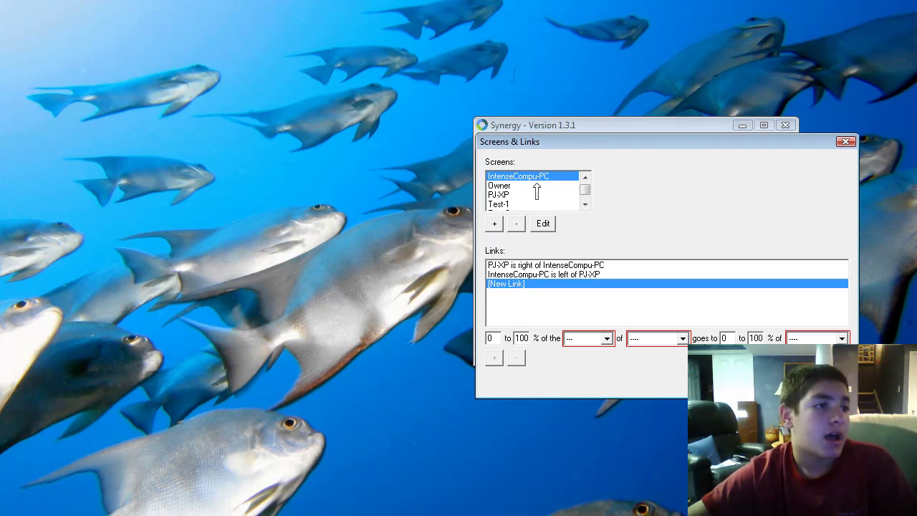
{"action": "left_click", "coordinate": [531, 195]}
{"action": "left_click", "coordinate": [534, 177]}
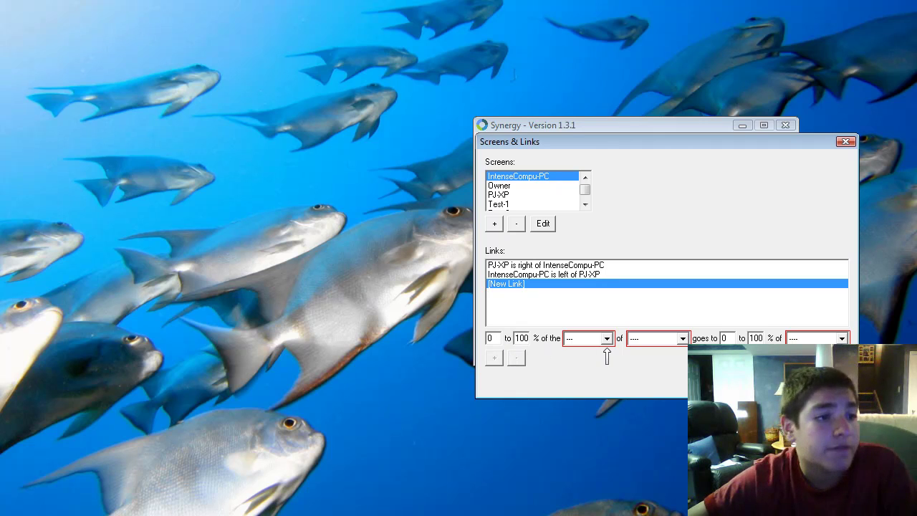
{"action": "left_click", "coordinate": [607, 339]}
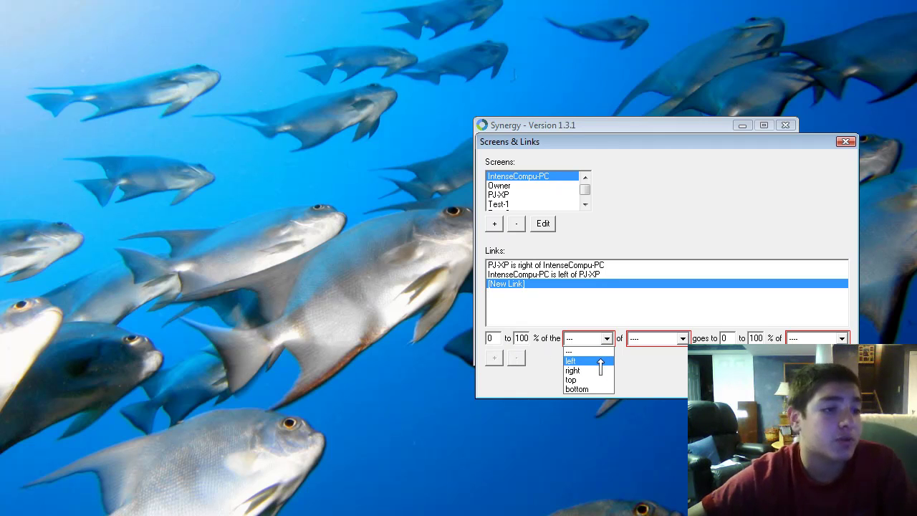
{"action": "left_click", "coordinate": [601, 361]}
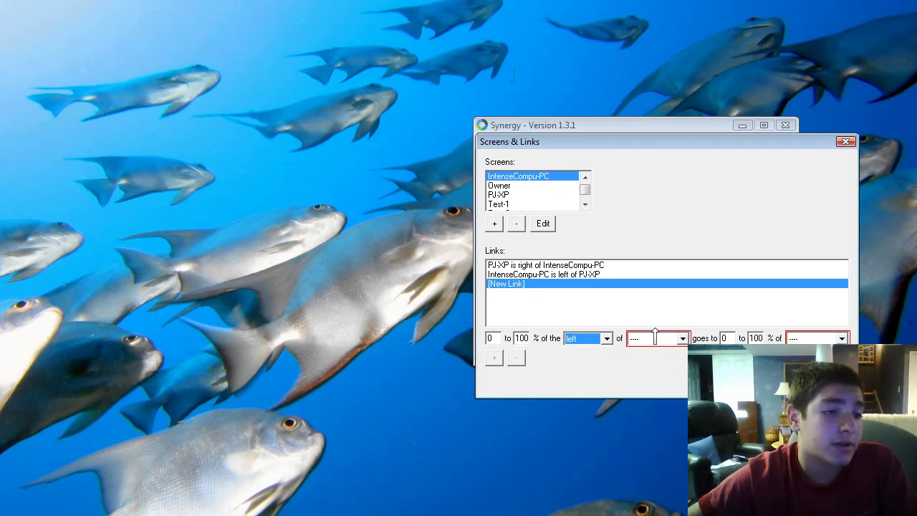
{"action": "left_click", "coordinate": [681, 339]}
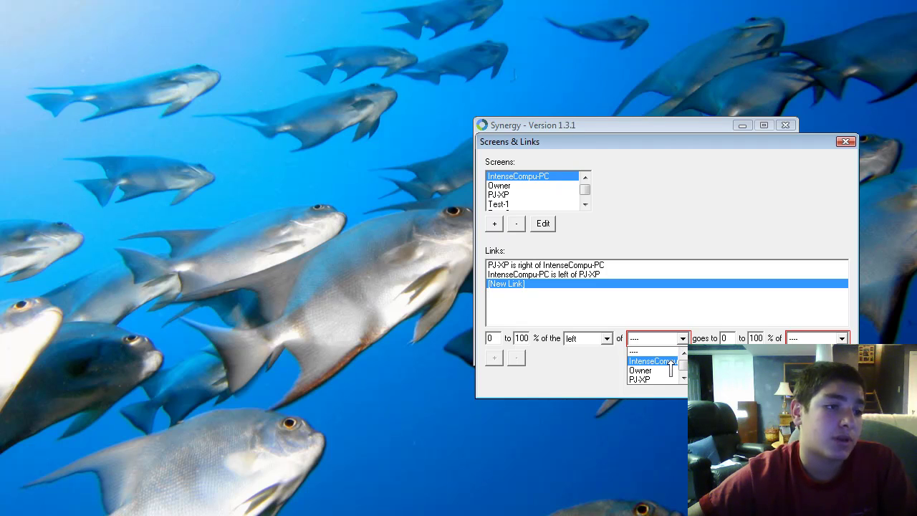
{"action": "left_click", "coordinate": [671, 362]}
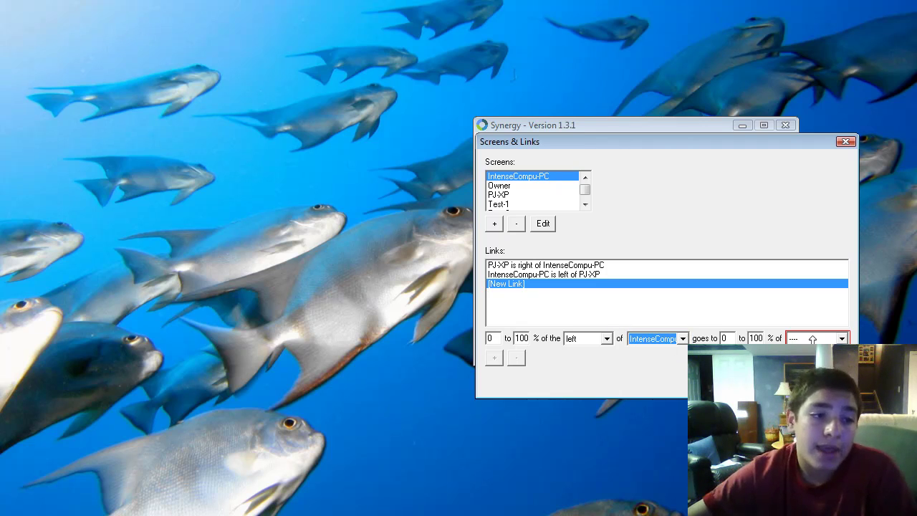
{"action": "key", "text": "Tab"}
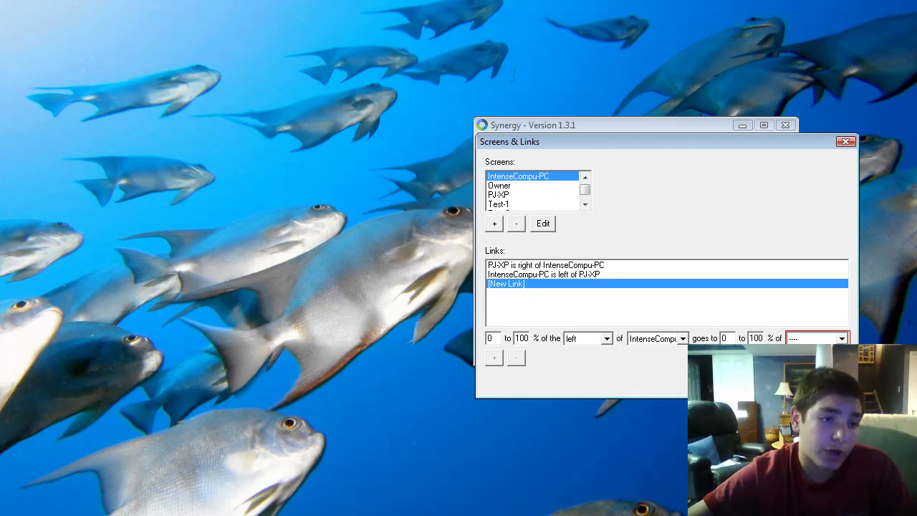
{"action": "key", "text": "Down"}
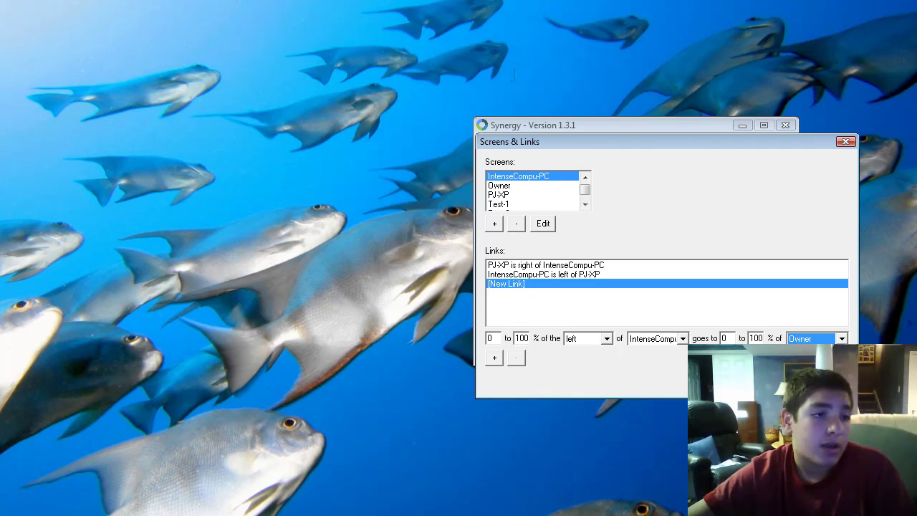
Add the Owner-left link, then add a link placing IntenseCompu-PC right of Owner
{"action": "left_click", "coordinate": [493, 359]}
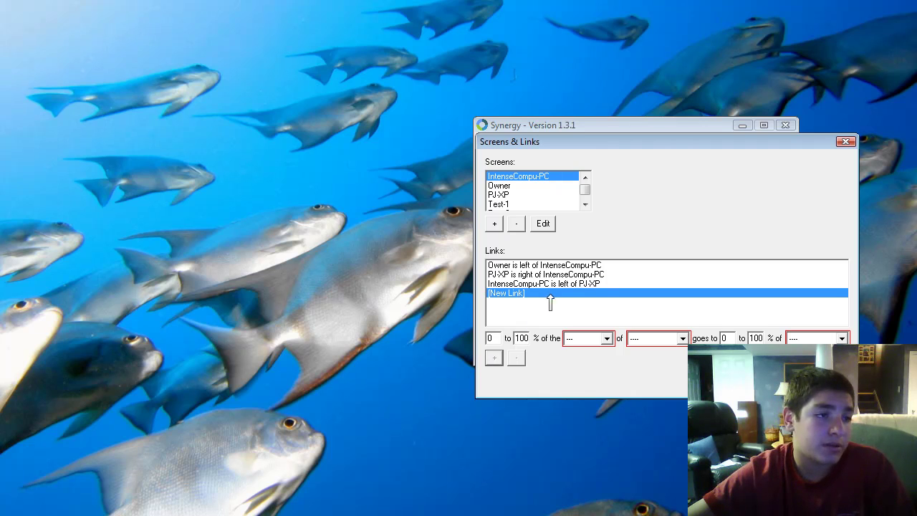
{"action": "left_click", "coordinate": [606, 341]}
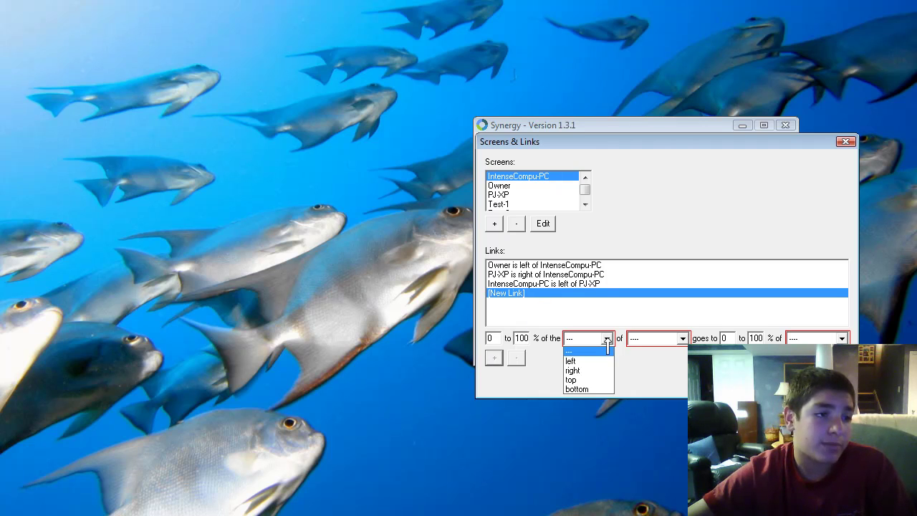
{"action": "left_click", "coordinate": [599, 370]}
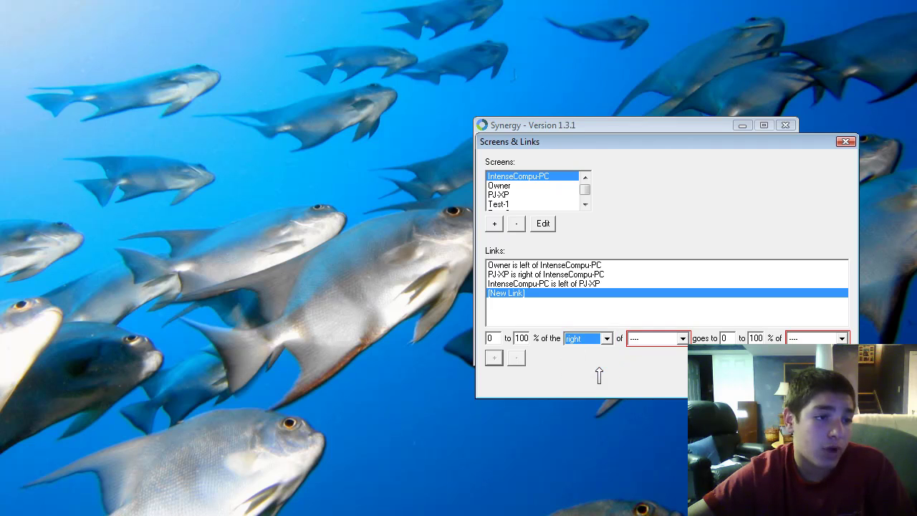
{"action": "left_click", "coordinate": [682, 338]}
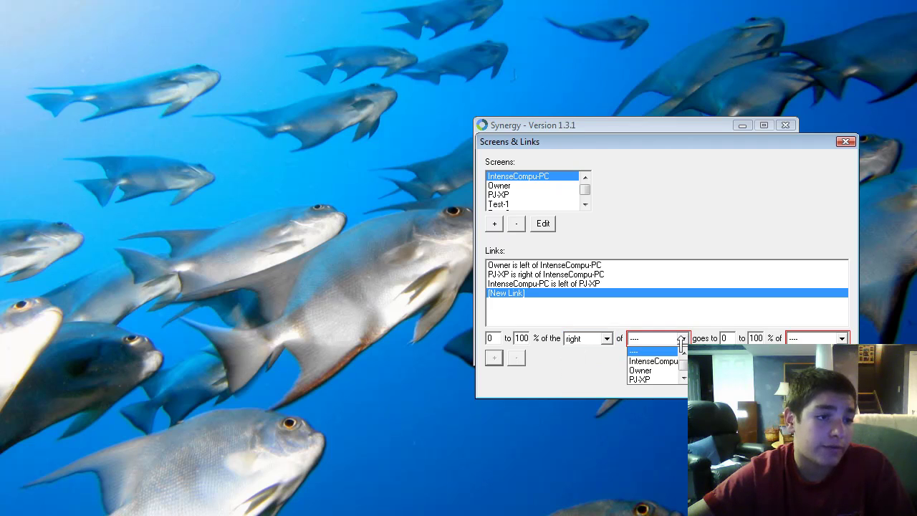
{"action": "left_click", "coordinate": [655, 370]}
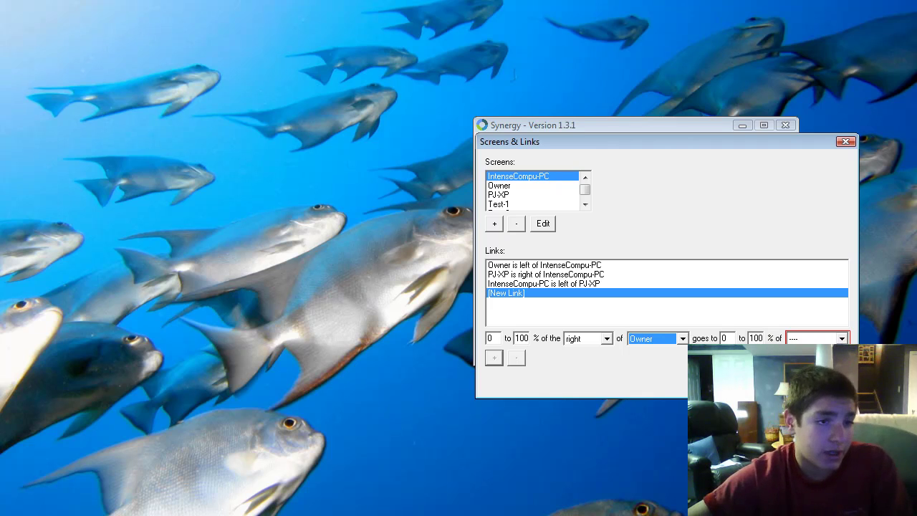
{"action": "key", "text": "Tab"}
{"action": "key", "text": "Down"}
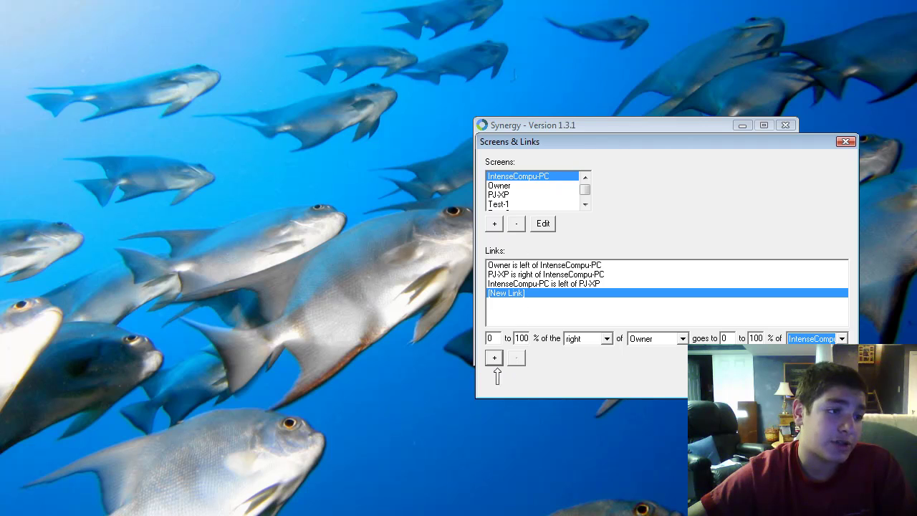
{"action": "left_click", "coordinate": [493, 359]}
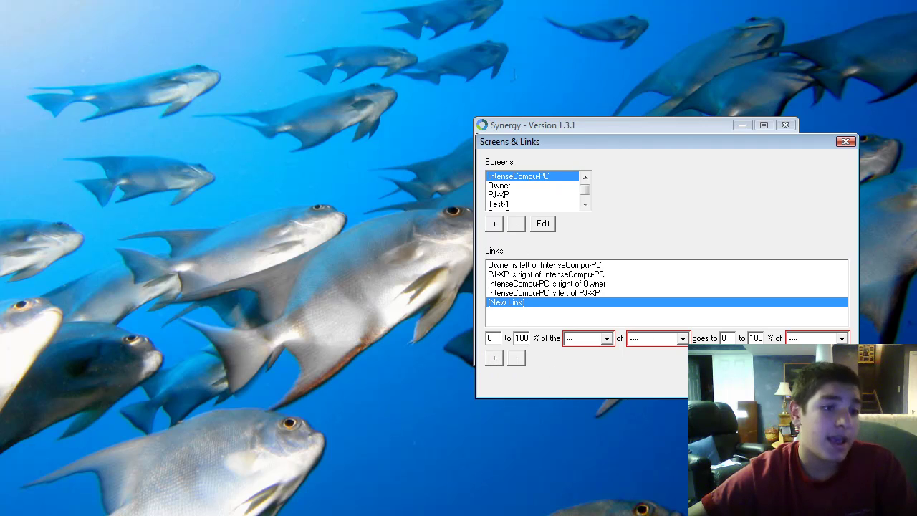
Delete IntenseCompu-PC's 'right of Owner' and 'left of PJ-XP' links, leaving two links
{"action": "left_click", "coordinate": [765, 380]}
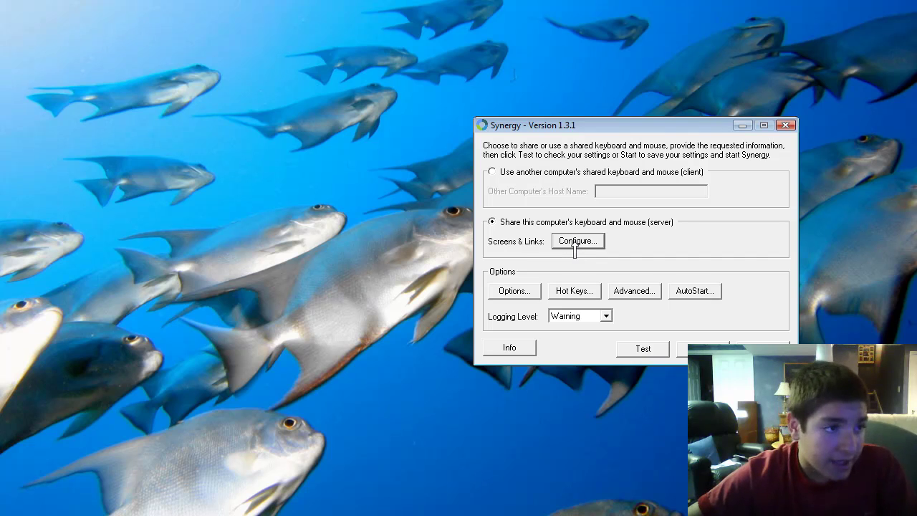
{"action": "left_click", "coordinate": [576, 242]}
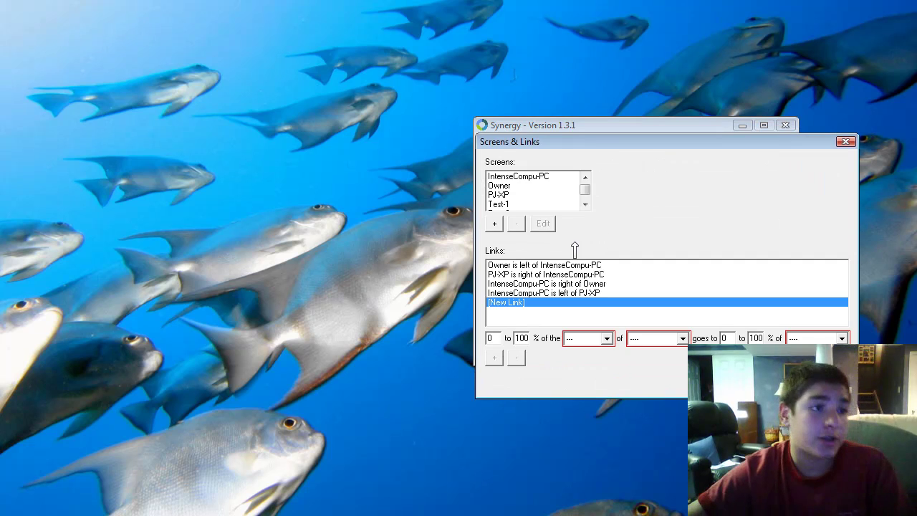
{"action": "left_click", "coordinate": [561, 294]}
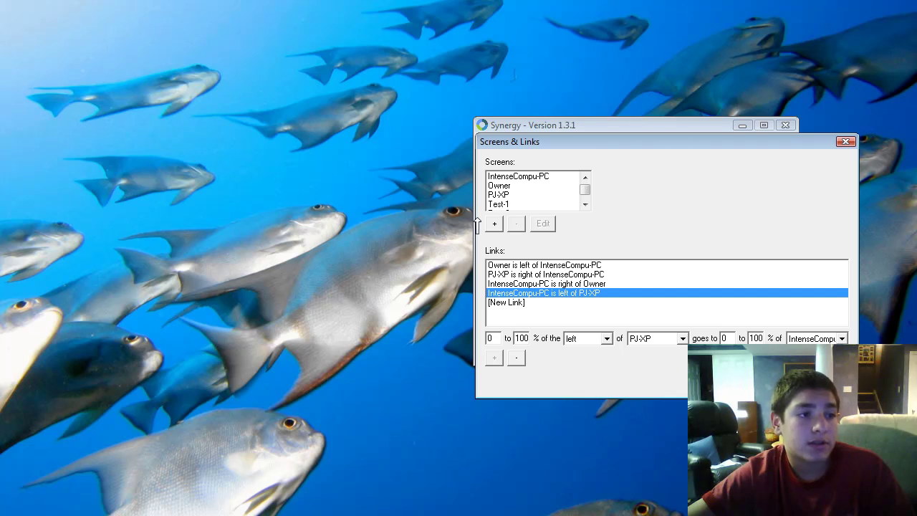
{"action": "left_click", "coordinate": [532, 283]}
{"action": "left_click", "coordinate": [531, 284]}
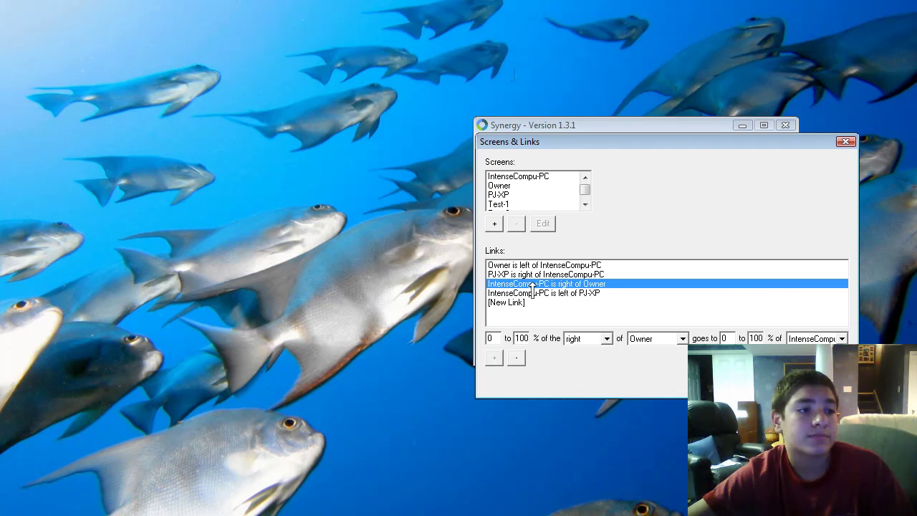
{"action": "left_click", "coordinate": [527, 284]}
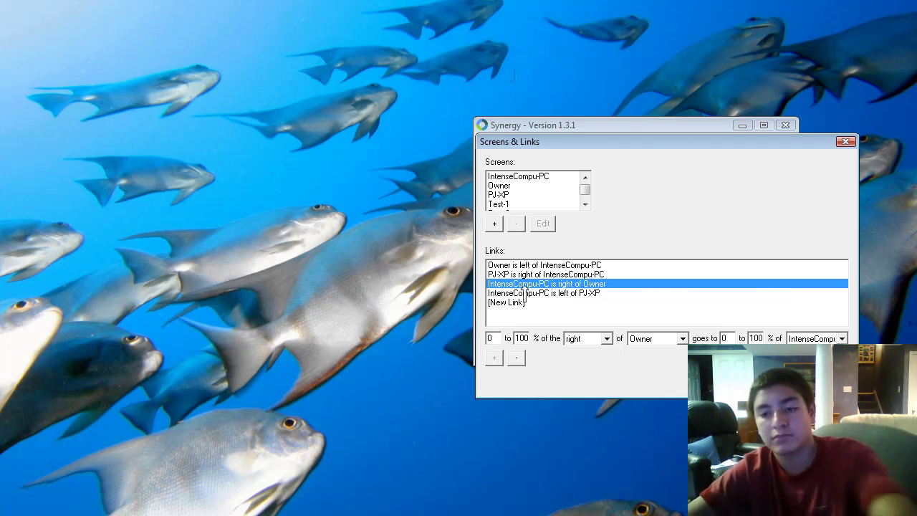
{"action": "left_click", "coordinate": [516, 361]}
{"action": "left_click", "coordinate": [549, 284]}
{"action": "left_click", "coordinate": [515, 358]}
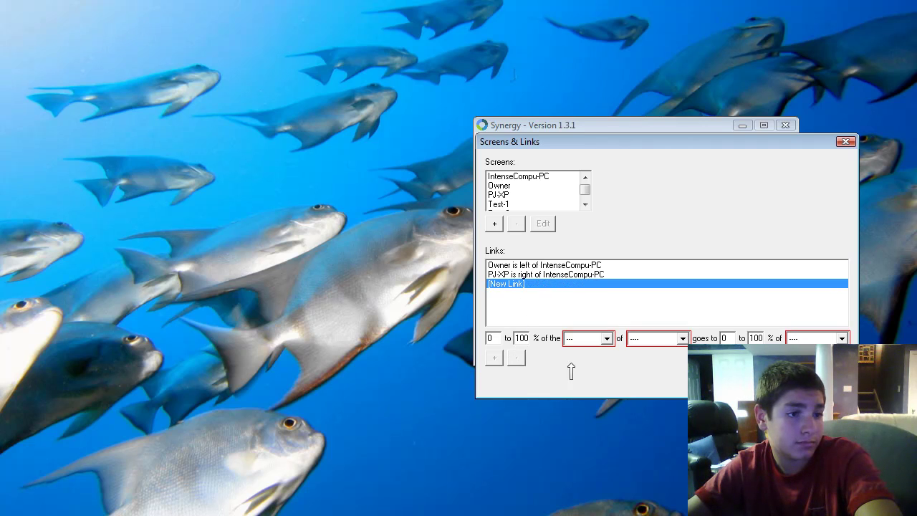
{"action": "key", "text": "Return"}
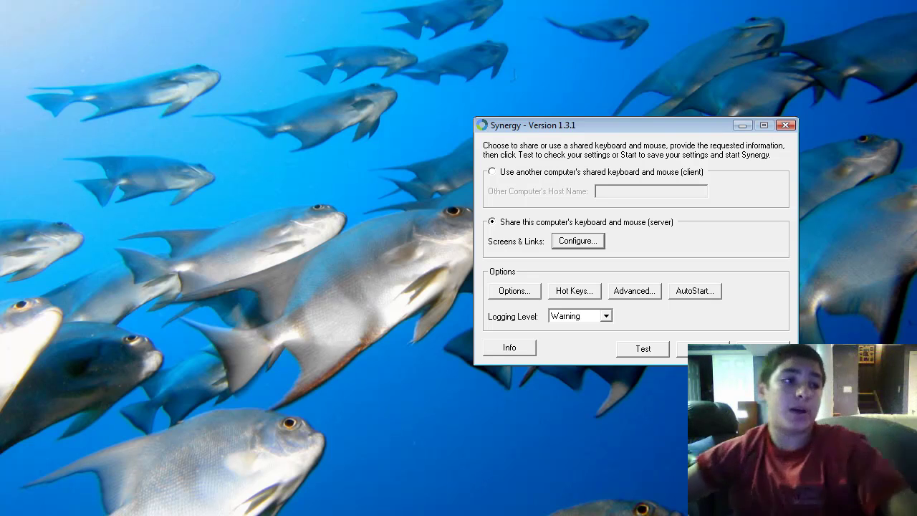
Switch to client mode and enter Owner as the other computer's host name
{"action": "left_click", "coordinate": [493, 172]}
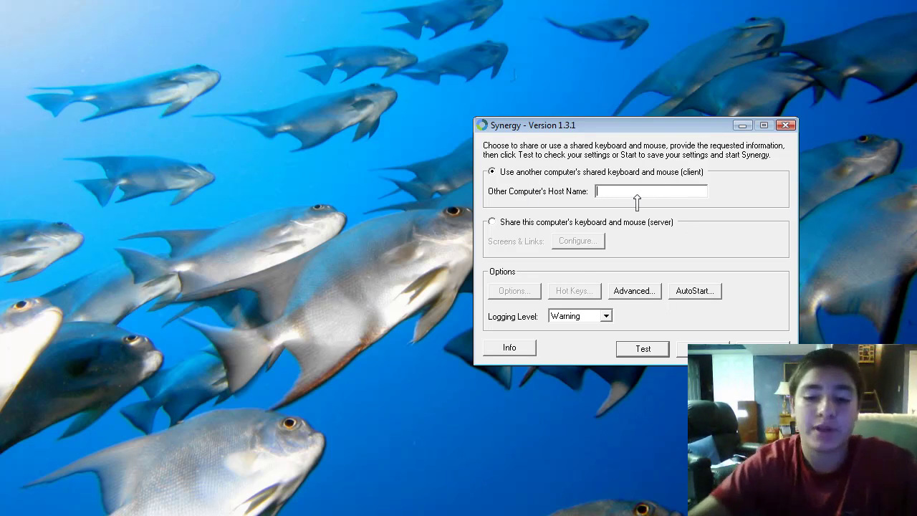
{"action": "type", "text": "Ow"}
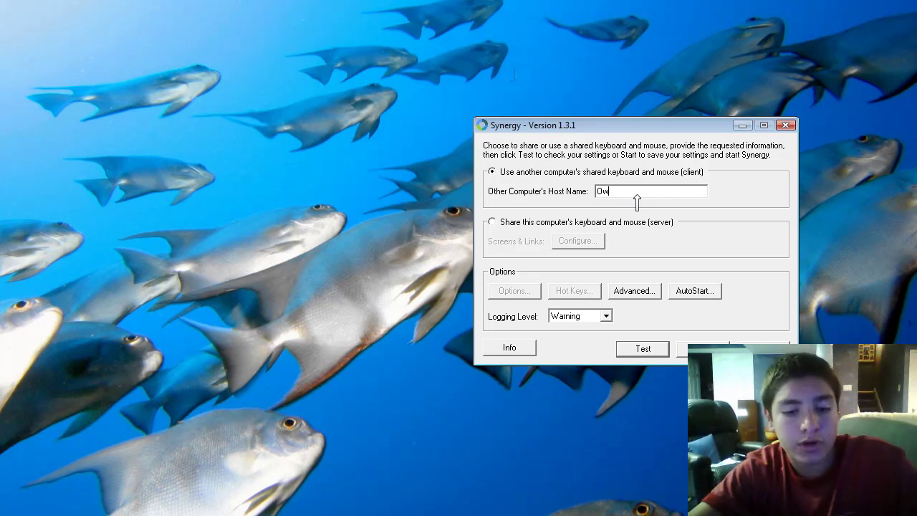
{"action": "type", "text": "ner"}
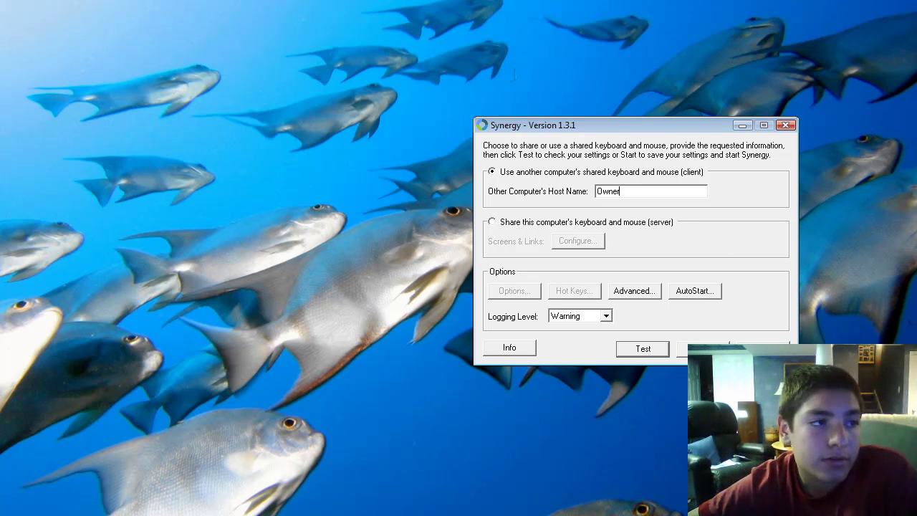
Start the Synergy client and close its console window
{"action": "left_click", "coordinate": [703, 348]}
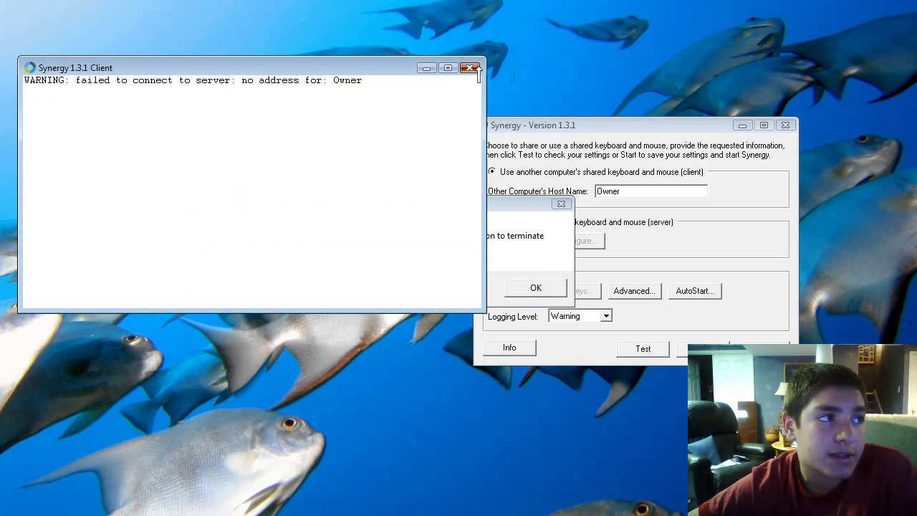
{"action": "left_click", "coordinate": [471, 69]}
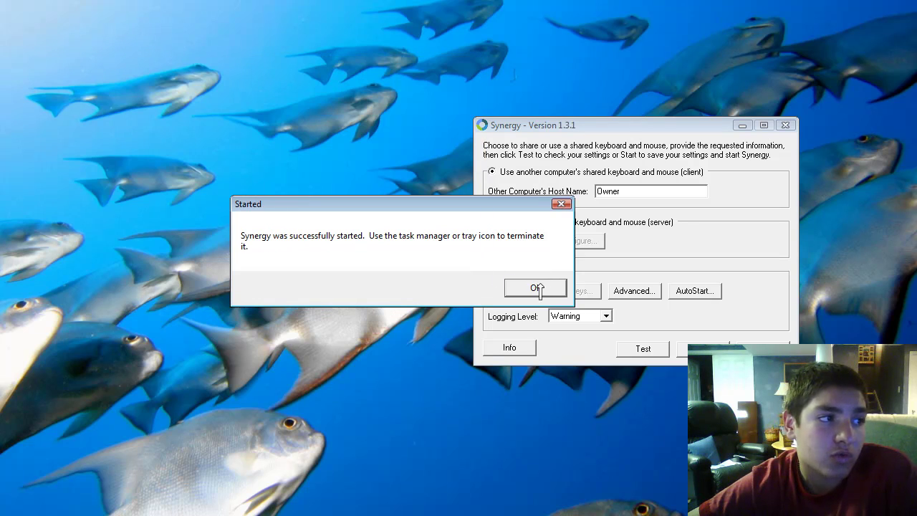